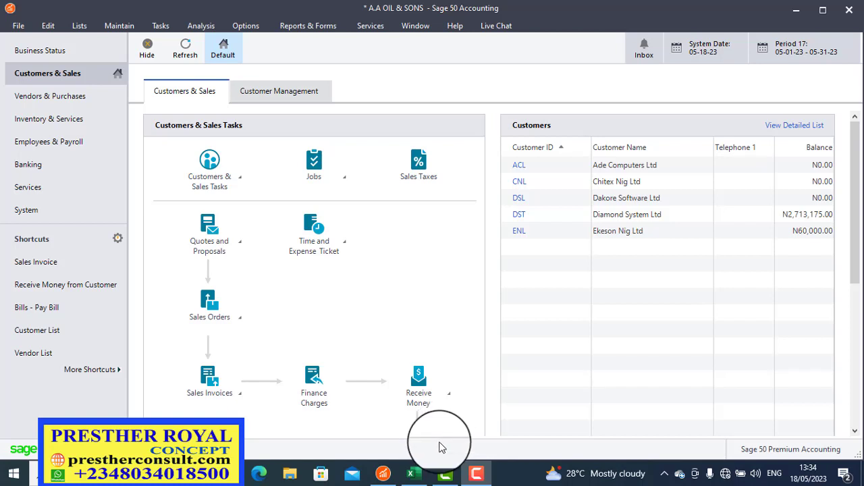
Step: Switch to the case study workbook in Excel and widen column D to fit the selling price heading in the cash sales section
{"action": "left_click", "coordinate": [413, 474]}
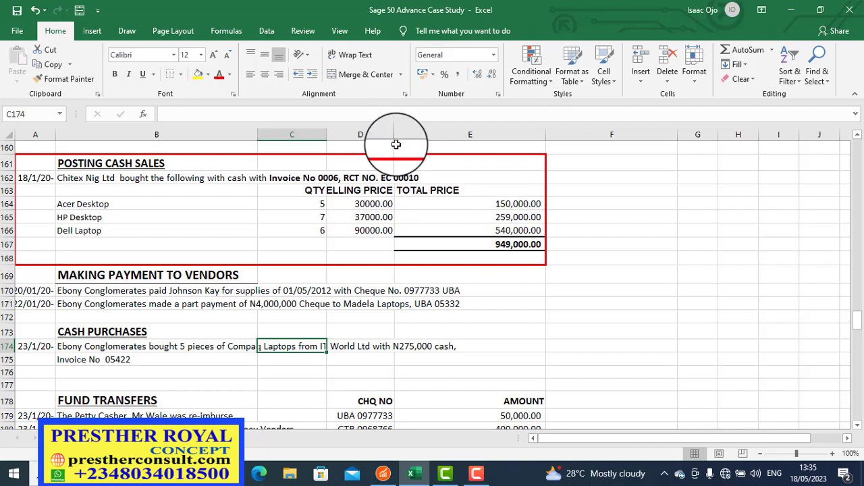
{"action": "left_click_drag", "start_coordinate": [394, 140], "coordinate": [408, 140]}
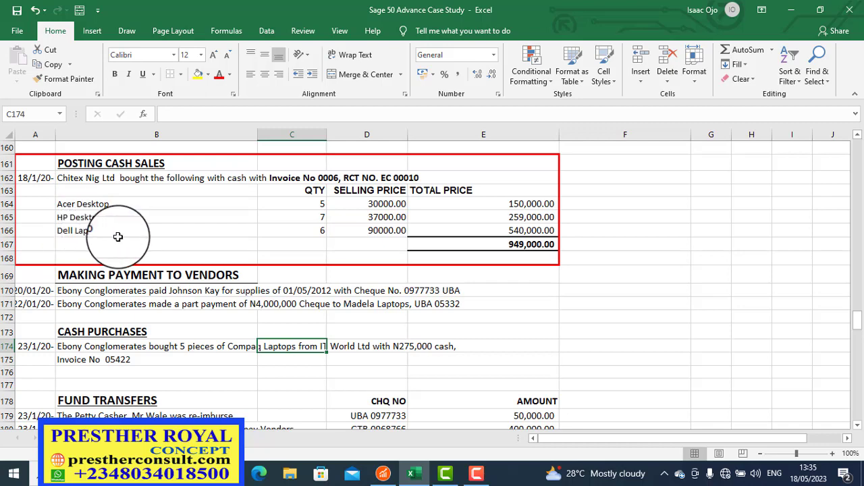
Step: Switch back to Sage 50 and open a new invoice in Sales/Invoicing
{"action": "left_click", "coordinate": [382, 475]}
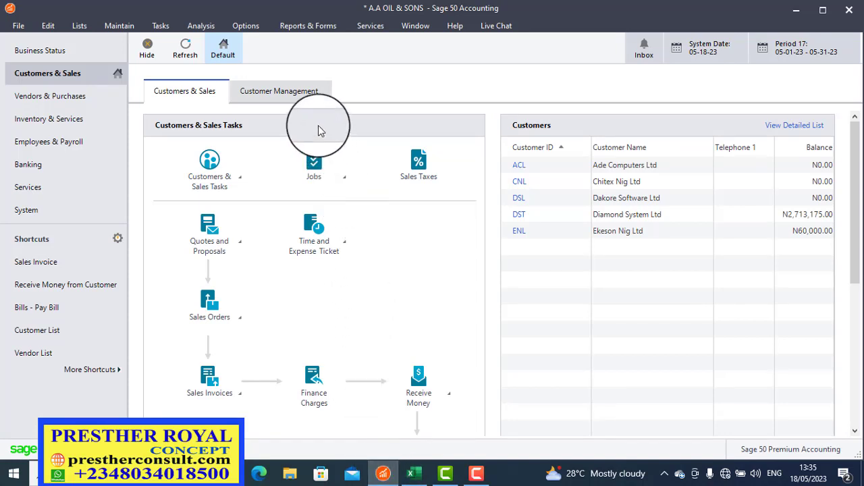
{"action": "left_click", "coordinate": [173, 27]}
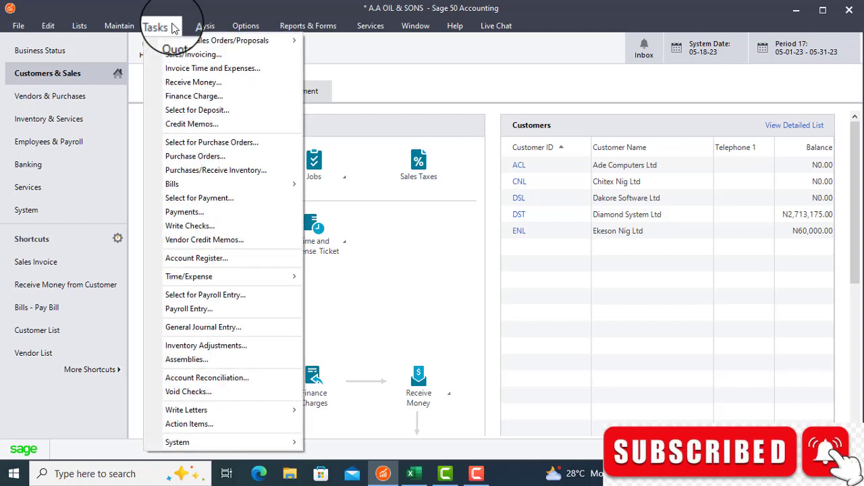
{"action": "left_click", "coordinate": [173, 59]}
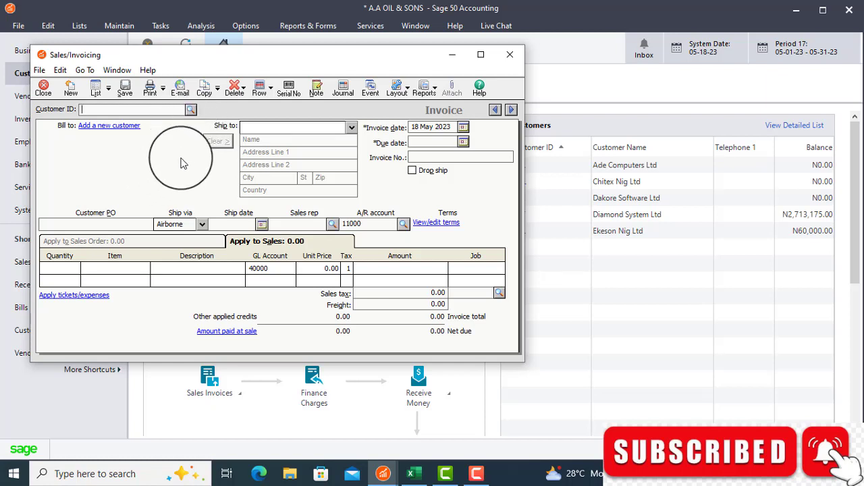
Step: Check the buyer in the Excel case study and select Chitex Nig Ltd (CNL) as the invoice's customer
{"action": "left_click", "coordinate": [191, 109]}
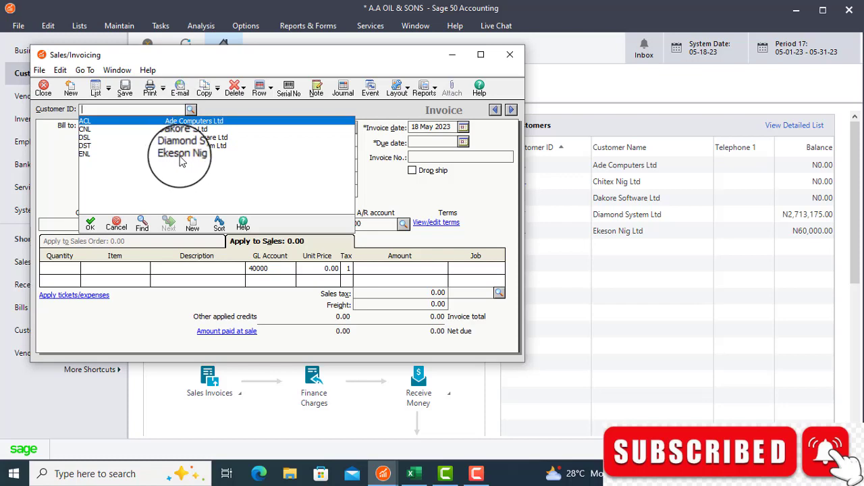
{"action": "left_click", "coordinate": [411, 474]}
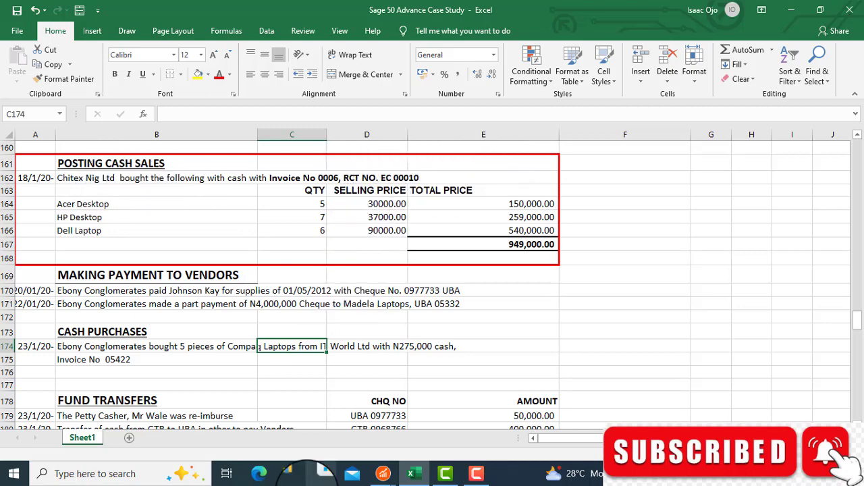
{"action": "left_click", "coordinate": [414, 474]}
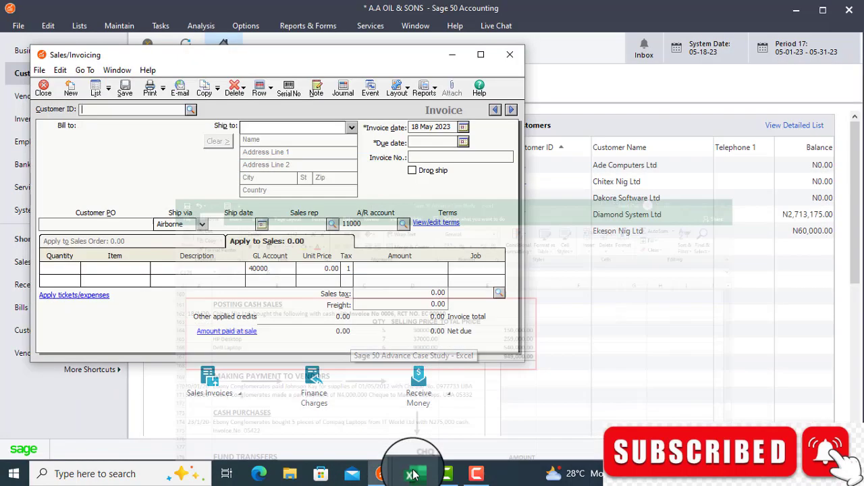
{"action": "left_click", "coordinate": [192, 106]}
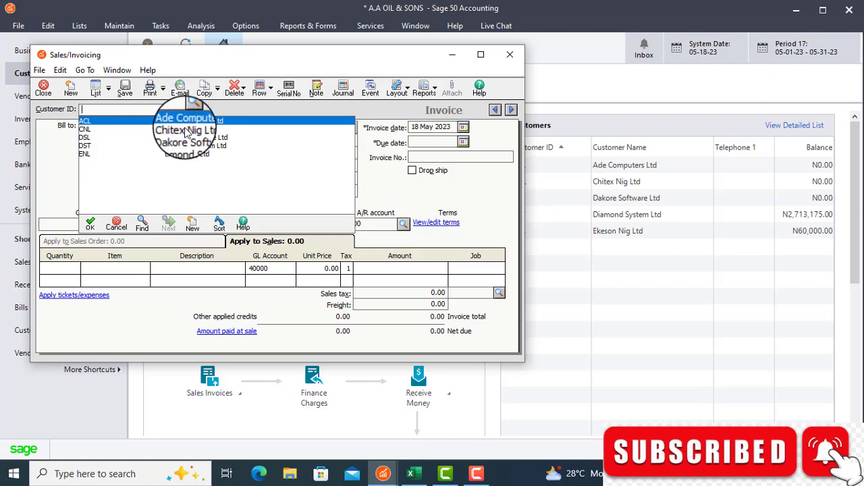
{"action": "double_click", "coordinate": [187, 130]}
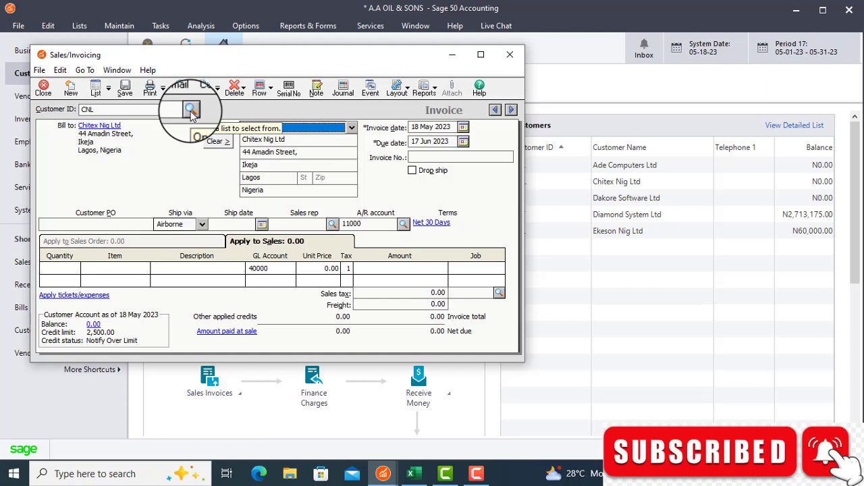
{"action": "left_click", "coordinate": [191, 110]}
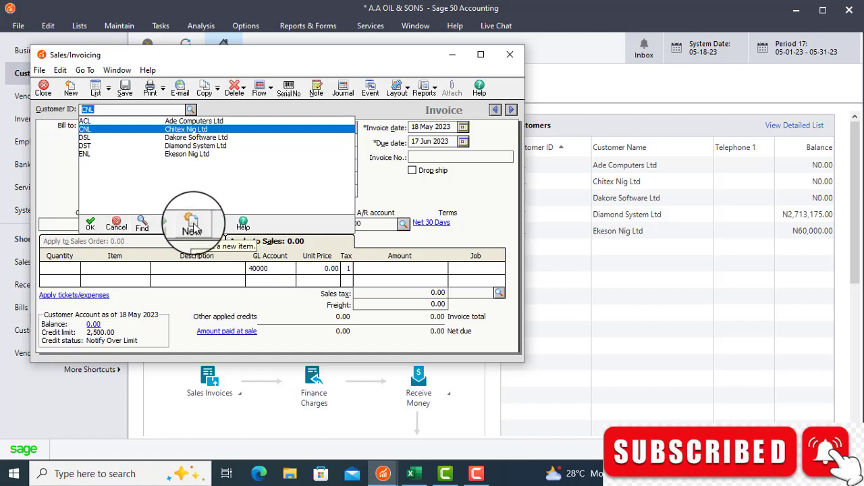
{"action": "key", "text": "Return"}
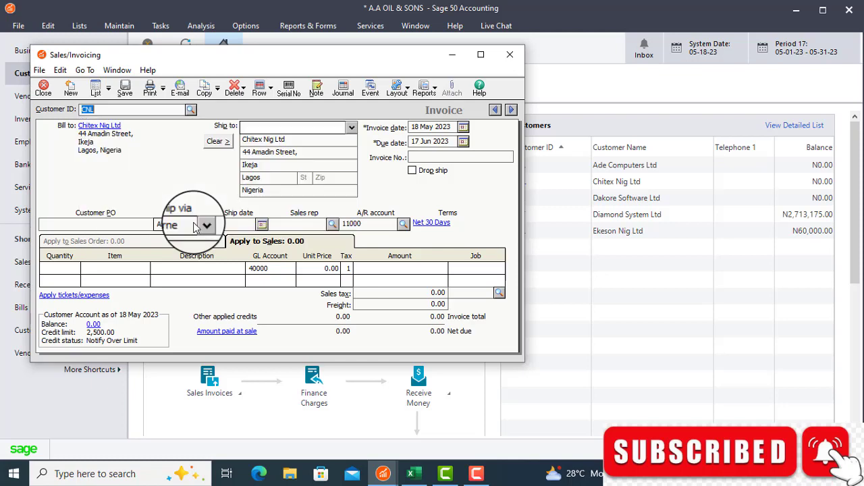
{"action": "key", "text": "plus"}
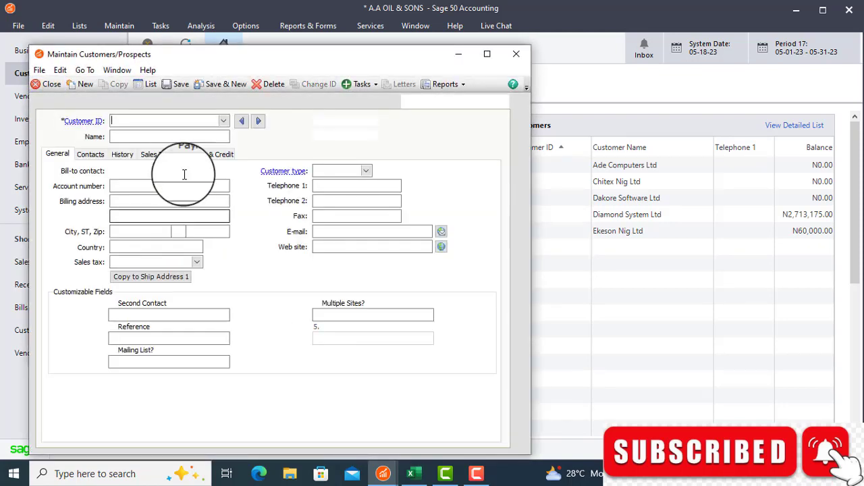
{"action": "left_click", "coordinate": [84, 121]}
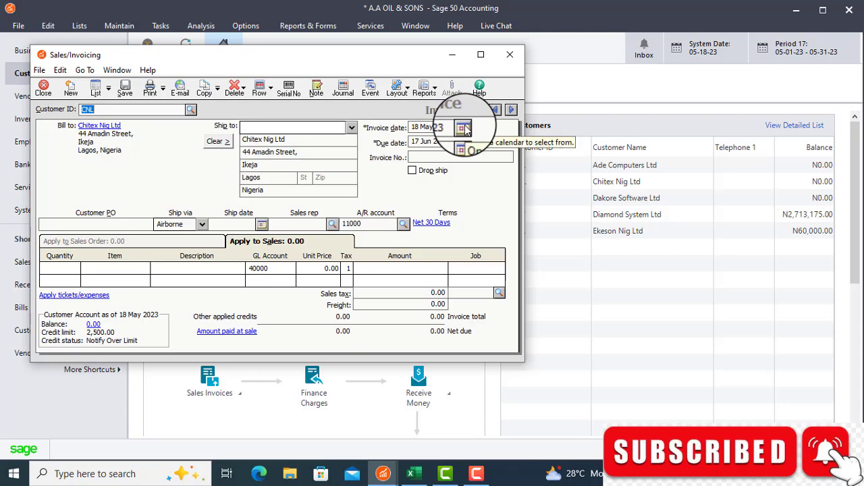
Step: Check the sale date in the Excel case study, and set the invoice date to 18 May 2023 and the due date to 17 June 2023
{"action": "left_click", "coordinate": [415, 475]}
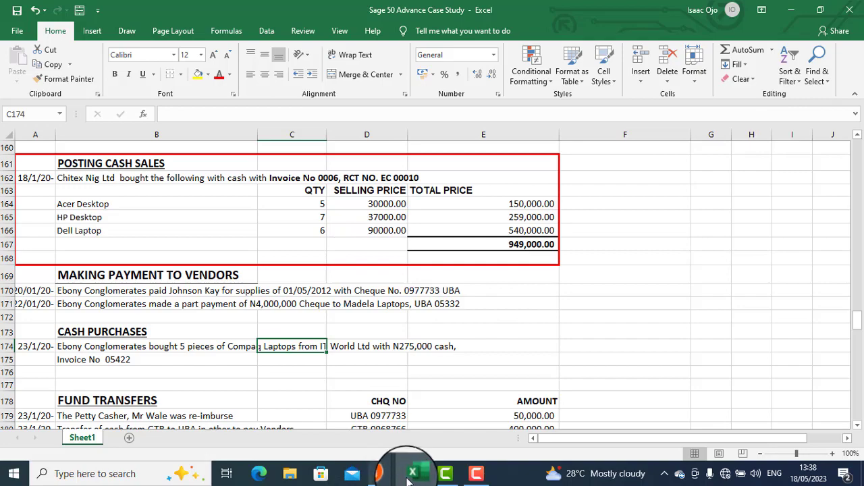
{"action": "left_click", "coordinate": [378, 473]}
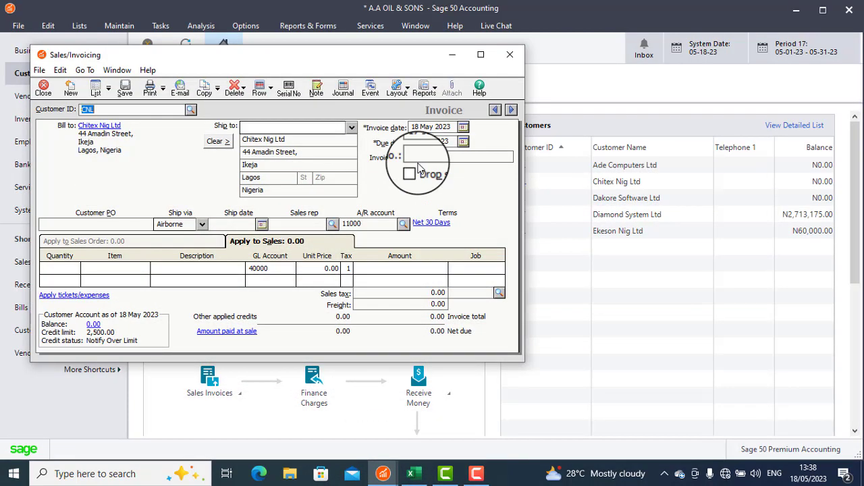
{"action": "left_click", "coordinate": [464, 129]}
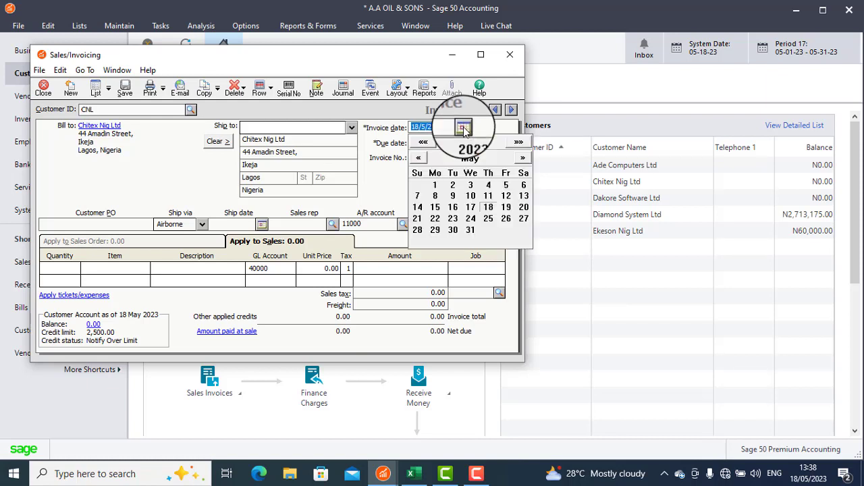
{"action": "left_click", "coordinate": [489, 208]}
{"action": "key", "text": "Tab"}
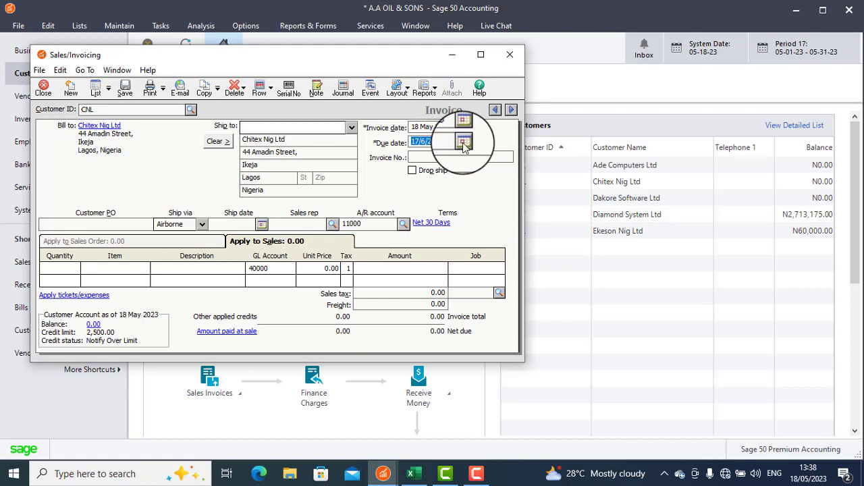
{"action": "left_click", "coordinate": [464, 142]}
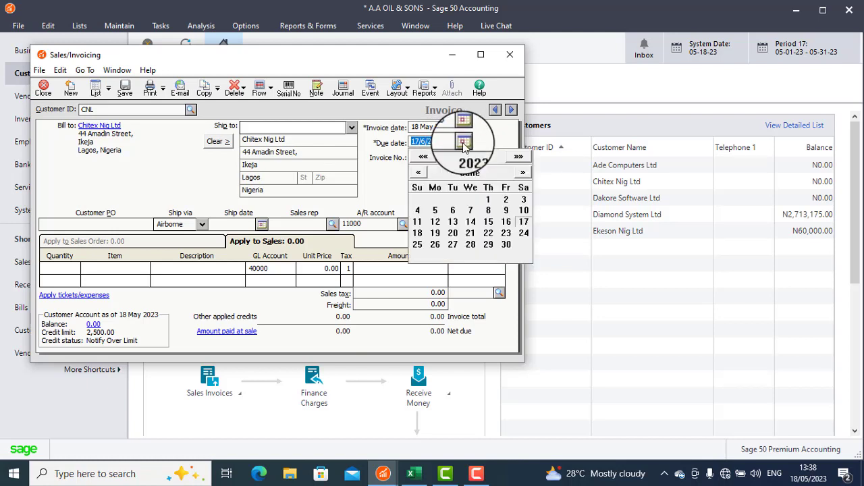
{"action": "left_click", "coordinate": [525, 225]}
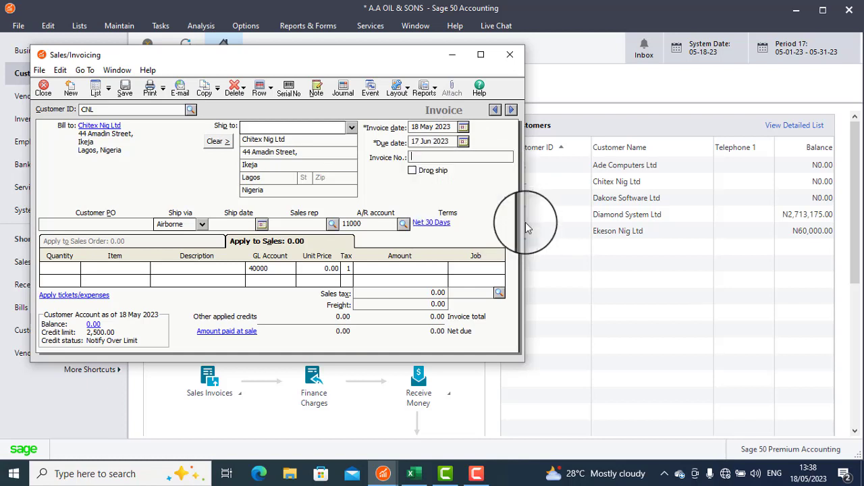
Step: Consult the Excel case study for the invoice reference and set the invoice number to 0009
{"action": "left_click", "coordinate": [465, 158]}
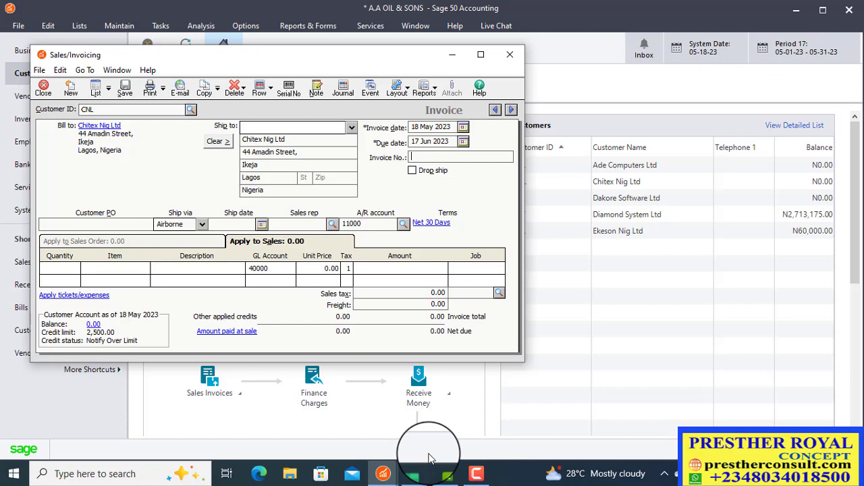
{"action": "left_click", "coordinate": [418, 478]}
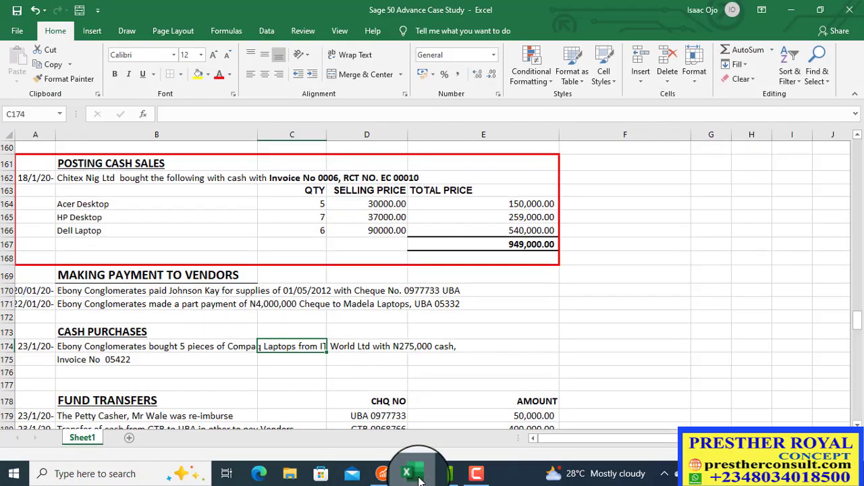
{"action": "left_click", "coordinate": [419, 478]}
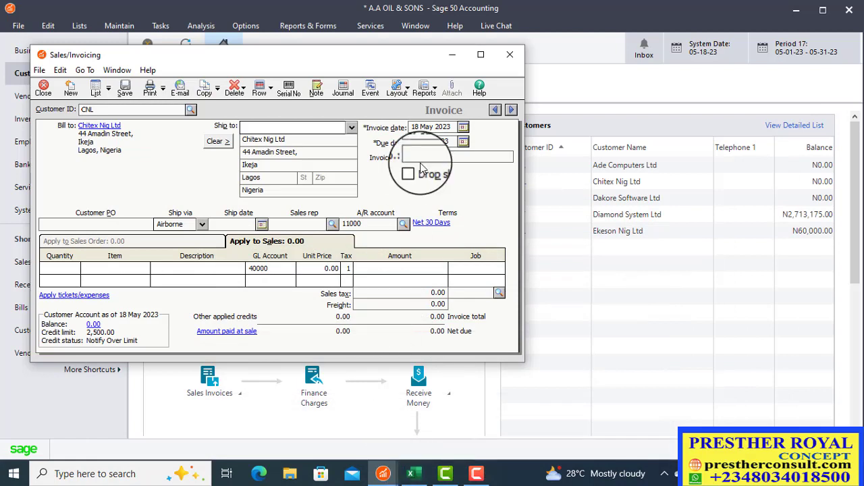
{"action": "type", "text": "000"}
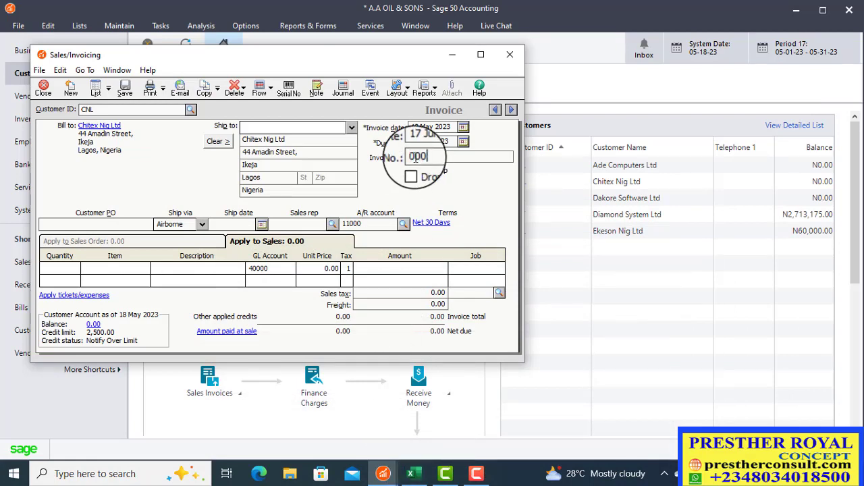
{"action": "type", "text": "9"}
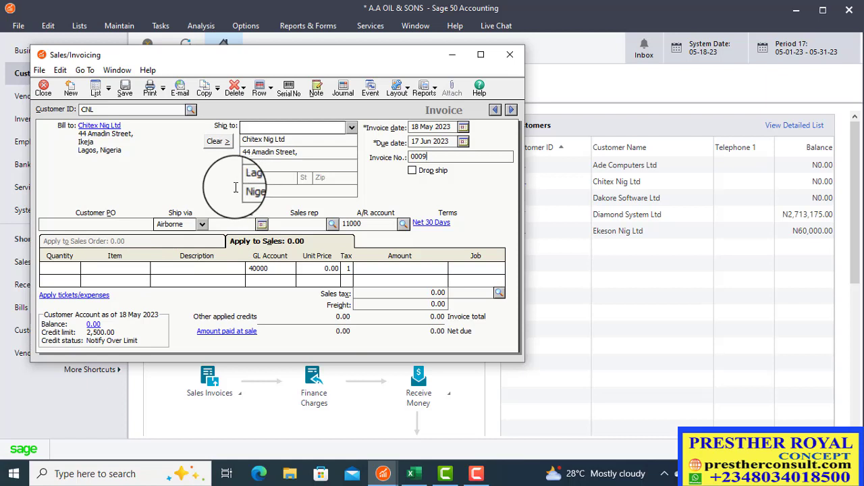
Step: Enter 5 units of Acer Desktop (ADT) on the first invoice line, checking the quantity in the Excel case study
{"action": "left_click", "coordinate": [70, 269]}
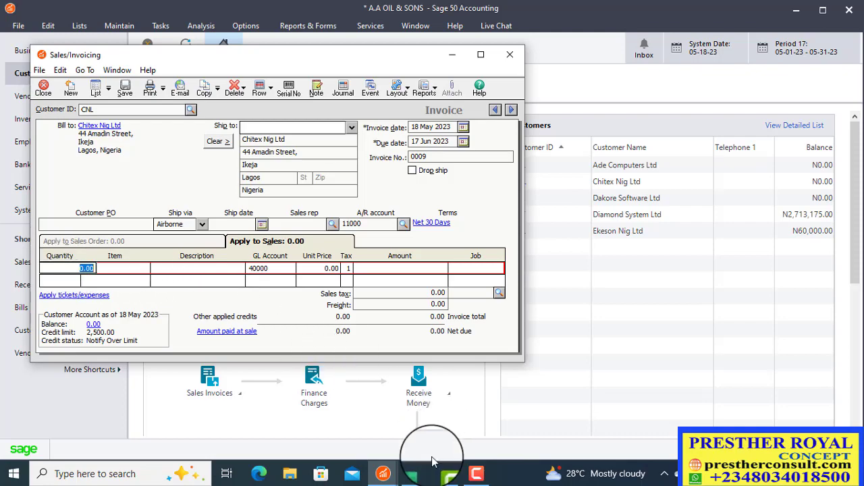
{"action": "left_click", "coordinate": [413, 474]}
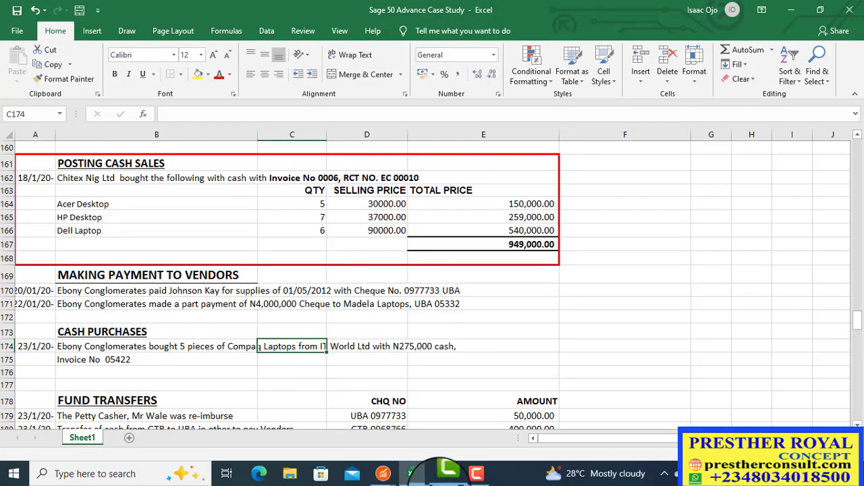
{"action": "left_click", "coordinate": [412, 474]}
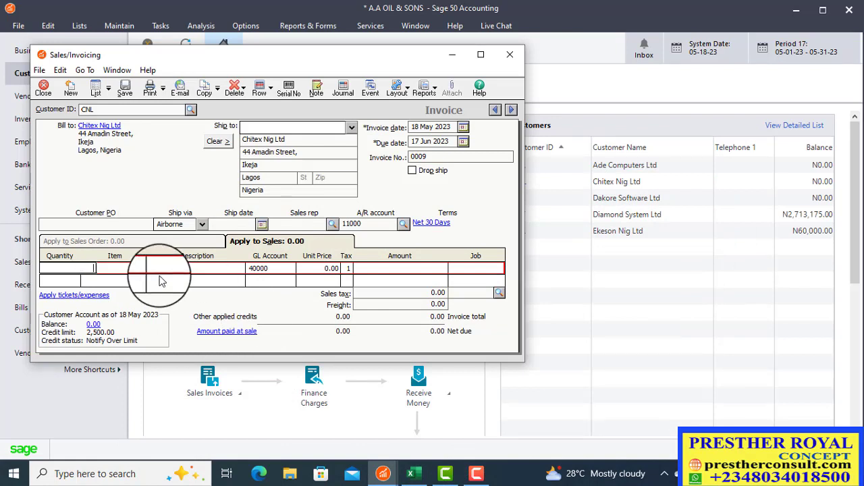
{"action": "type", "text": "5"}
{"action": "key", "text": "Tab"}
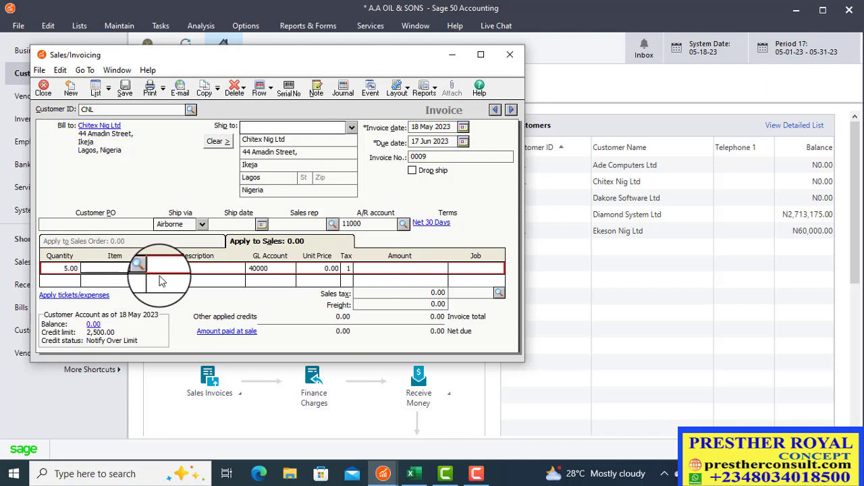
{"action": "left_click", "coordinate": [144, 268]}
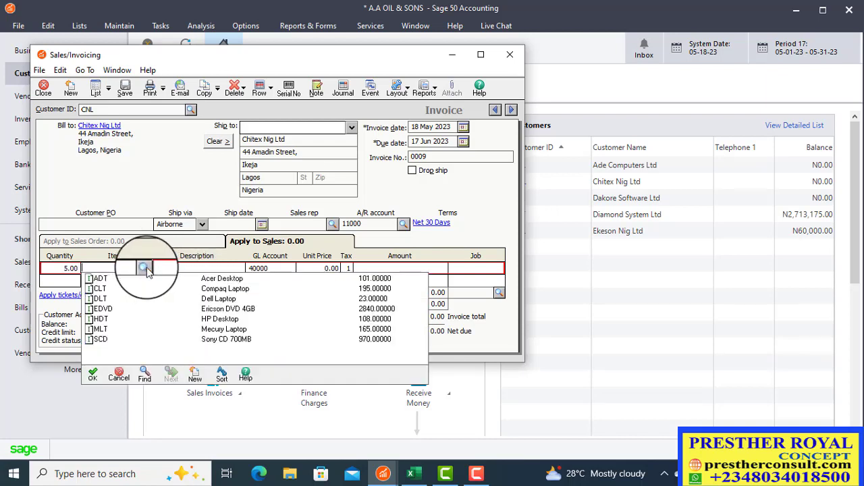
{"action": "double_click", "coordinate": [214, 280]}
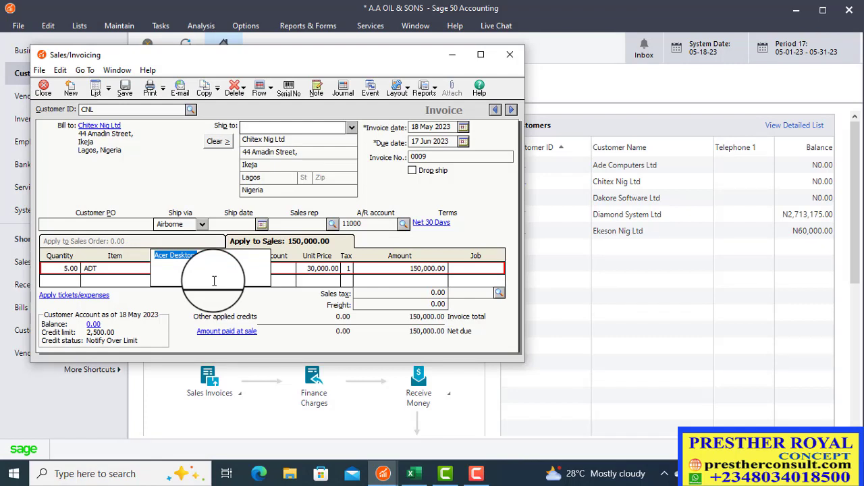
{"action": "left_click", "coordinate": [321, 270]}
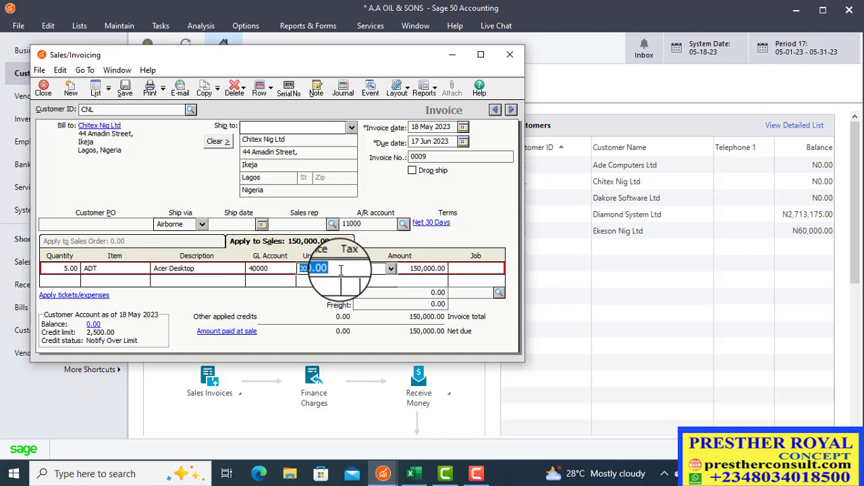
{"action": "left_click", "coordinate": [413, 270]}
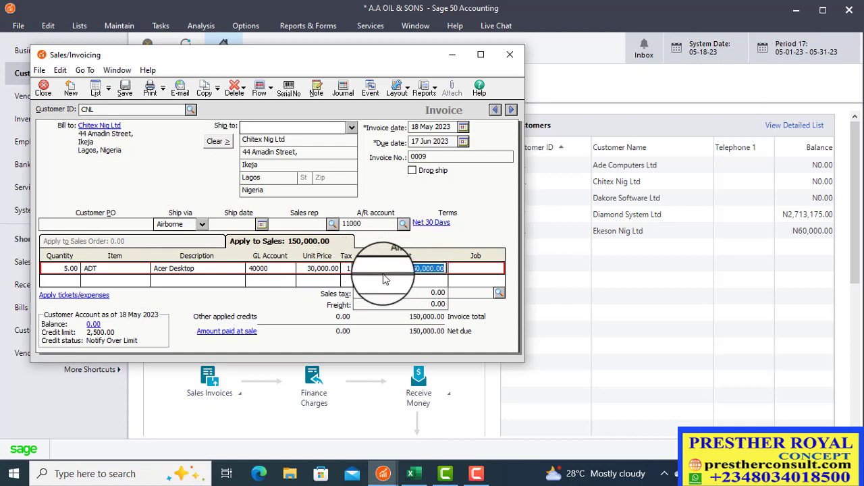
Step: Check the HP Desktop quantity in the Excel case study and set the second invoice line's quantity to 7
{"action": "left_click", "coordinate": [67, 282]}
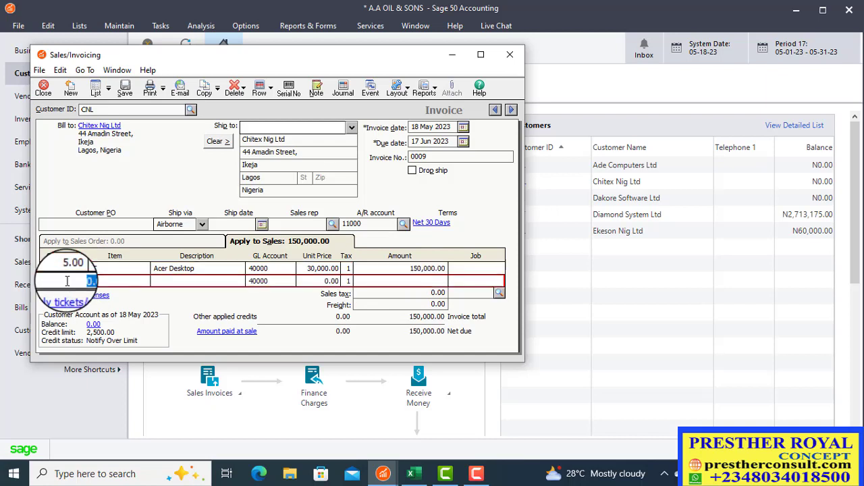
{"action": "left_click", "coordinate": [407, 474]}
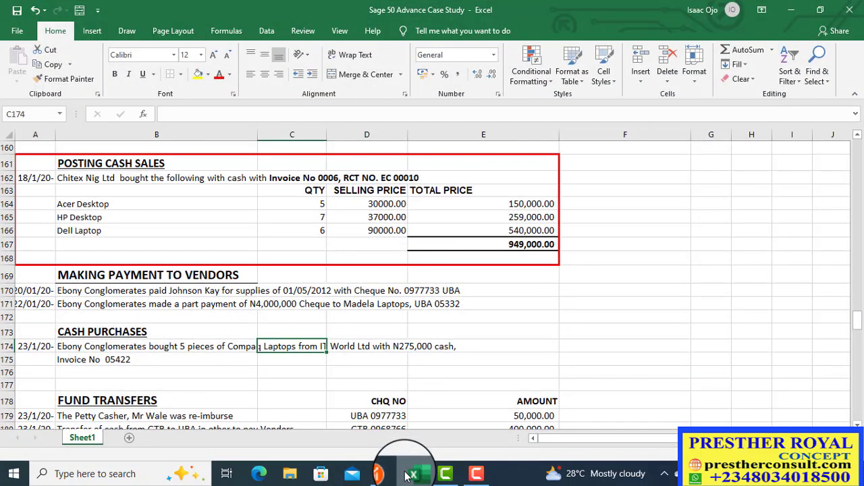
{"action": "left_click", "coordinate": [407, 475]}
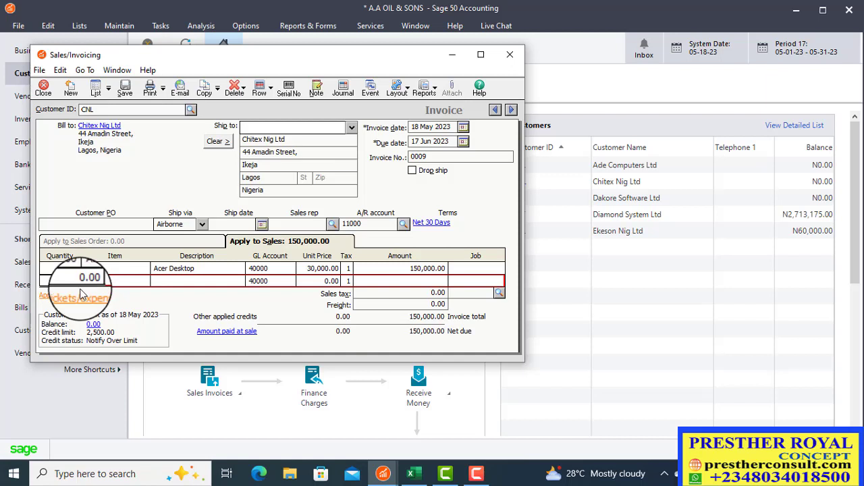
{"action": "key", "text": "BackSpace"}
{"action": "type", "text": "7"}
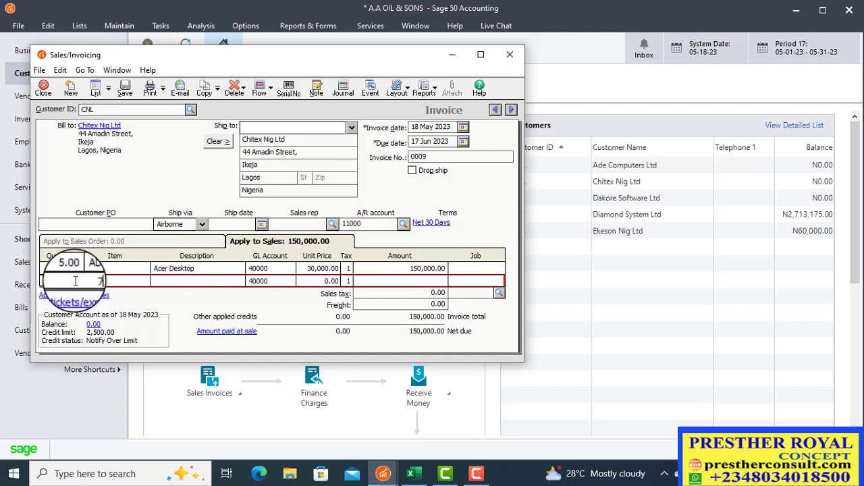
Step: Select HP Desktop (HDT) as the second line's item and move through its remaining fields to a new line
{"action": "key", "text": "Tab"}
{"action": "type", "text": "H"}
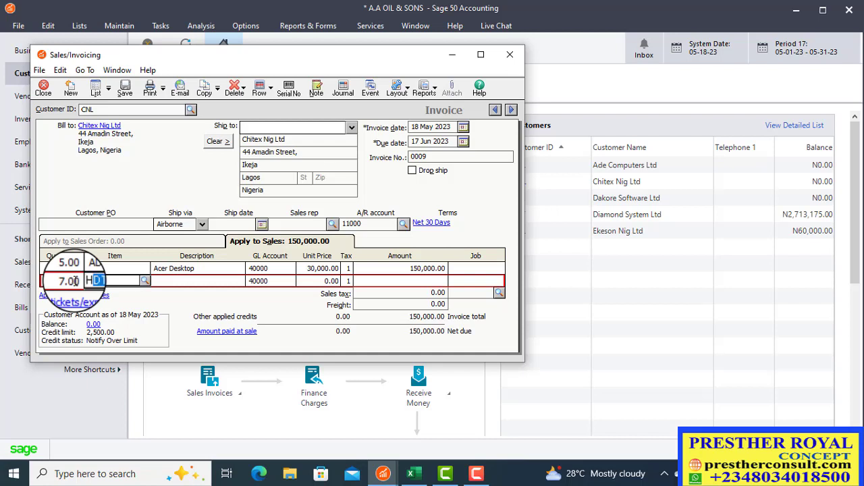
{"action": "left_click", "coordinate": [145, 281]}
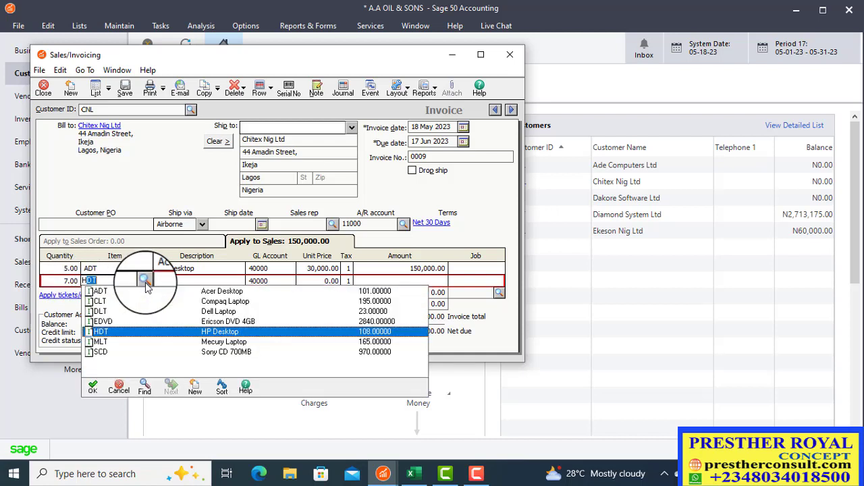
{"action": "double_click", "coordinate": [173, 336]}
{"action": "left_click", "coordinate": [236, 277]}
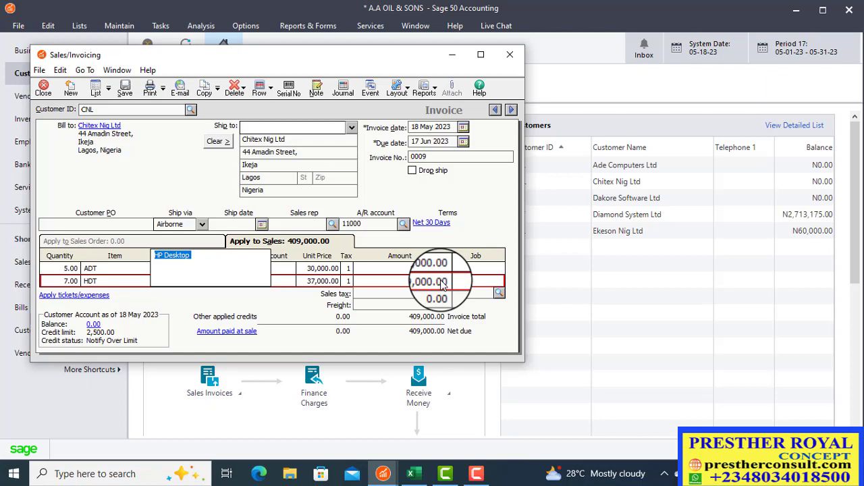
{"action": "key", "text": "Tab"}
{"action": "key", "text": "Tab"}
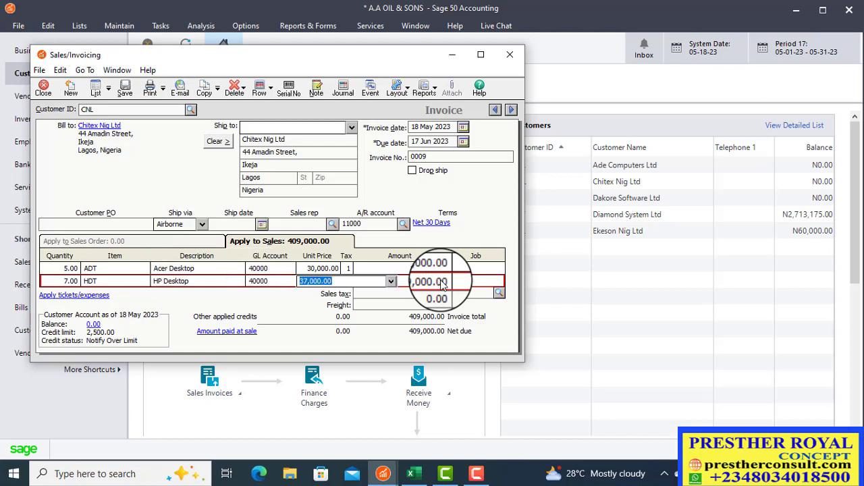
{"action": "key", "text": "Tab"}
{"action": "key", "text": "Tab"}
{"action": "key", "text": "Tab"}
{"action": "key", "text": "Tab"}
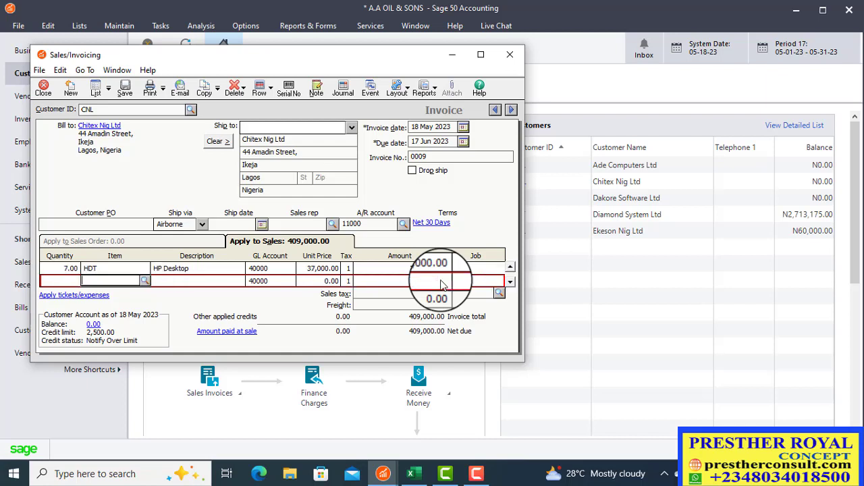
Step: Check the Dell Laptop entry in the Excel case study and set the third invoice line's quantity to 6
{"action": "left_click", "coordinate": [71, 281]}
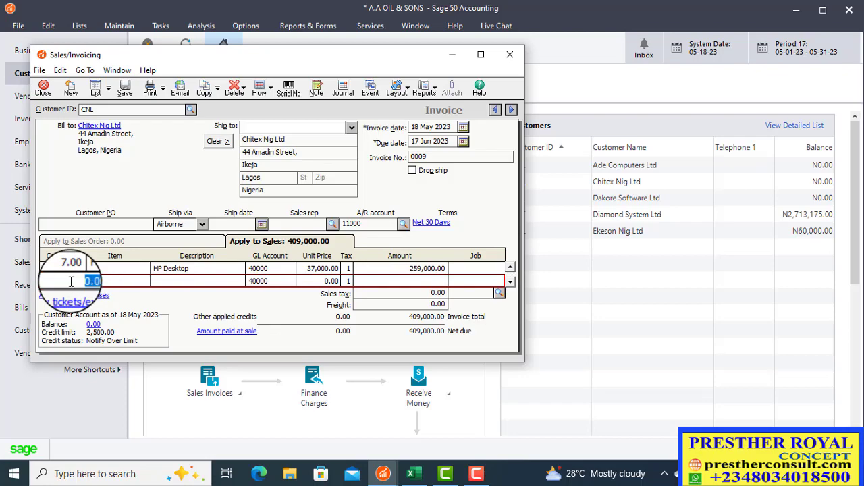
{"action": "left_click", "coordinate": [420, 475]}
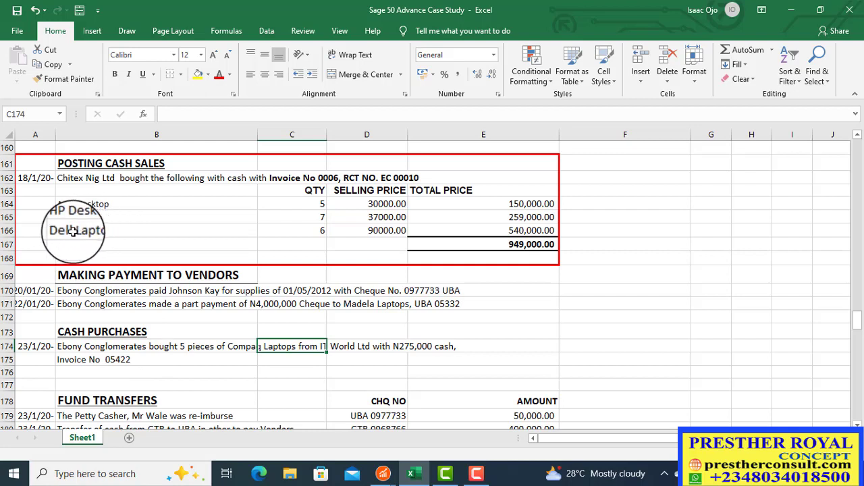
{"action": "left_click", "coordinate": [72, 231]}
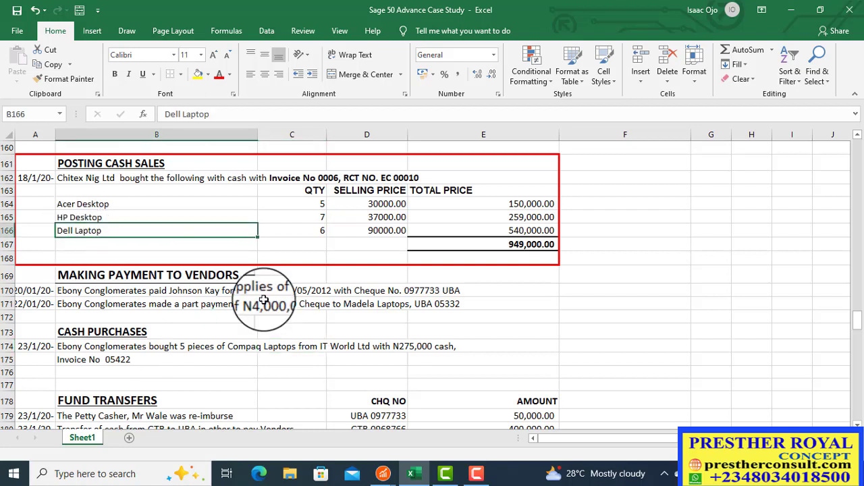
{"action": "left_click", "coordinate": [413, 476]}
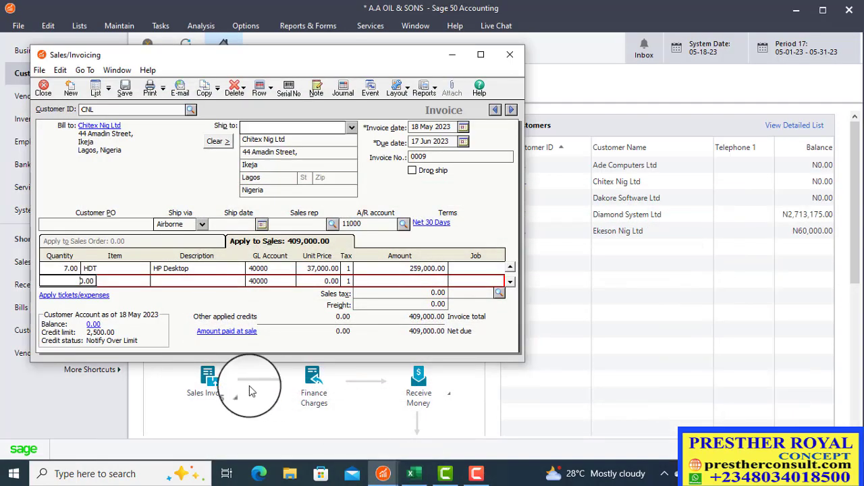
{"action": "key", "text": "Delete"}
{"action": "key", "text": "Delete"}
{"action": "key", "text": "Delete"}
{"action": "key", "text": "Delete"}
{"action": "key", "text": "Tab"}
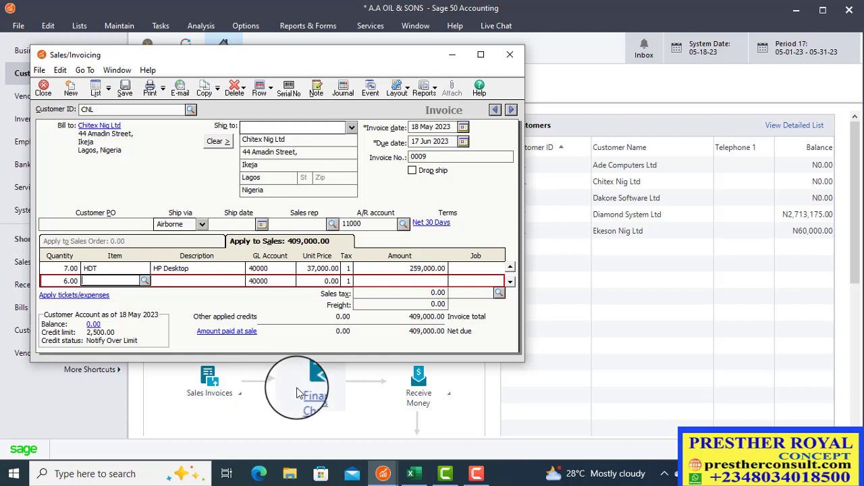
Step: Select Dell Laptop (DLT) as the third line's item and commit the line
{"action": "left_click", "coordinate": [144, 280]}
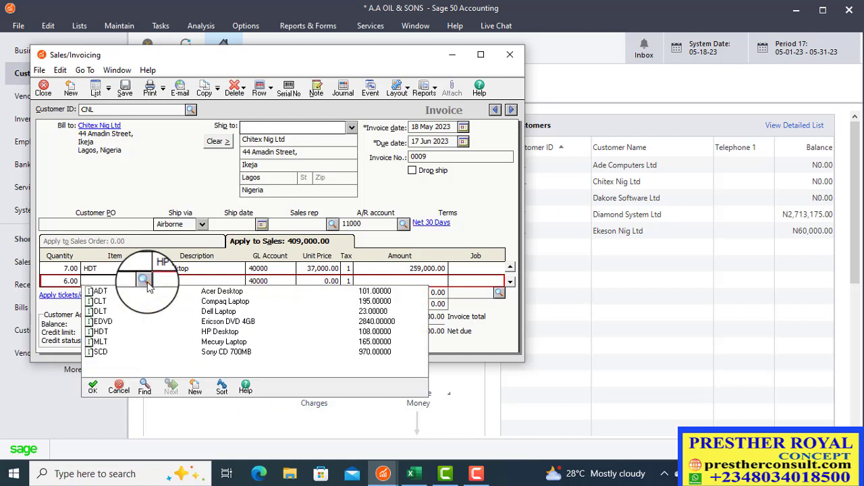
{"action": "double_click", "coordinate": [227, 312]}
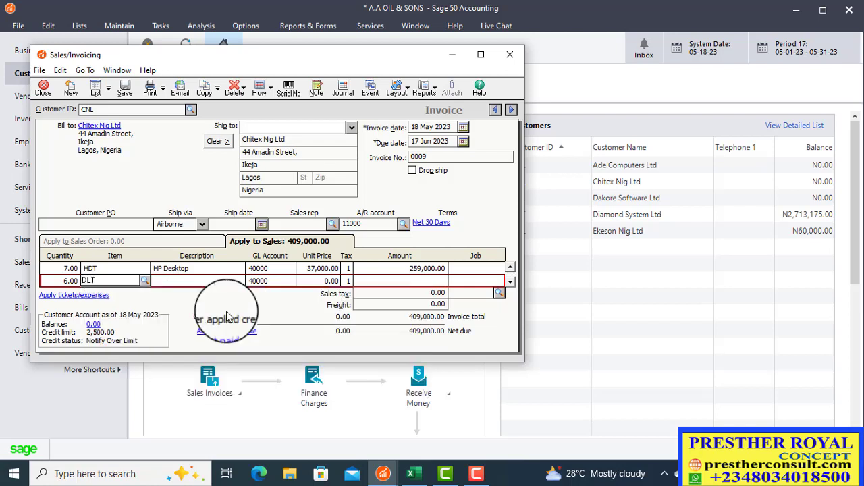
{"action": "key", "text": "Tab"}
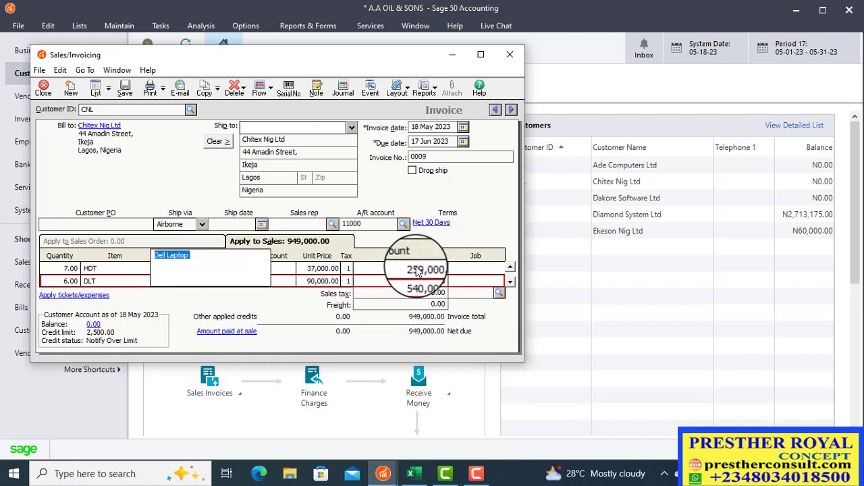
{"action": "left_click", "coordinate": [376, 269]}
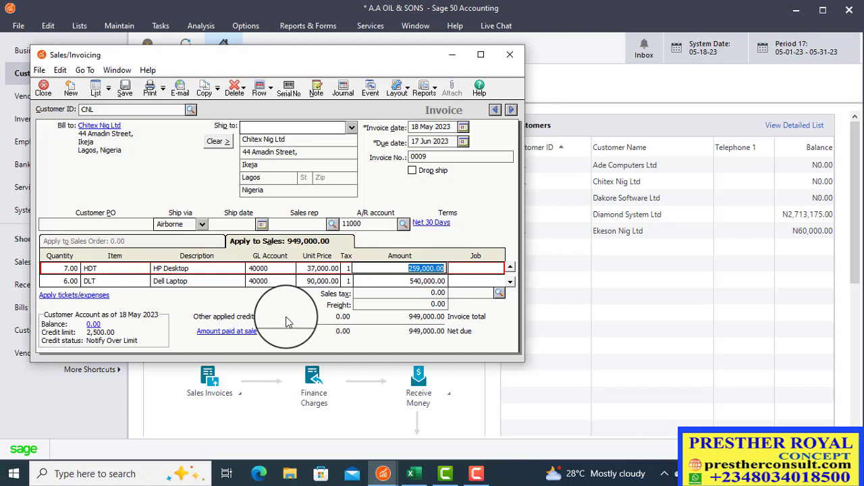
Step: Open the invoice's time-of-sale receipt, consult the Excel case study for the receipt number, and enter the reference RCT 0020
{"action": "left_click", "coordinate": [218, 333]}
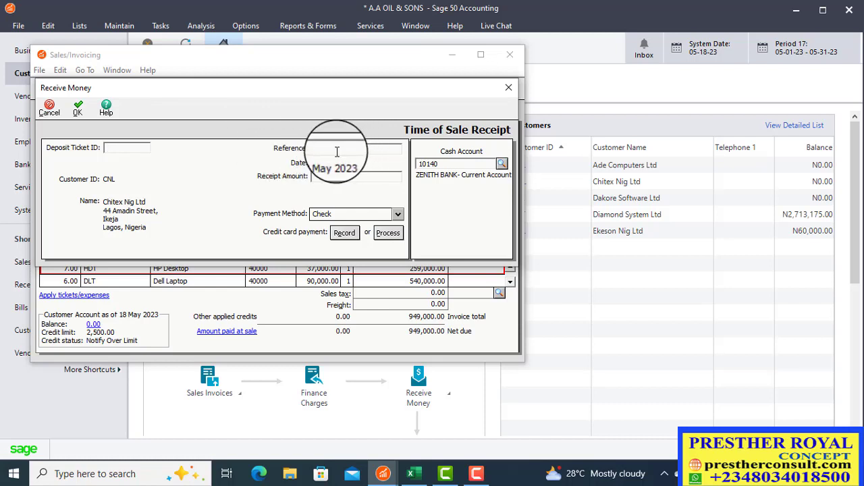
{"action": "left_click", "coordinate": [416, 476]}
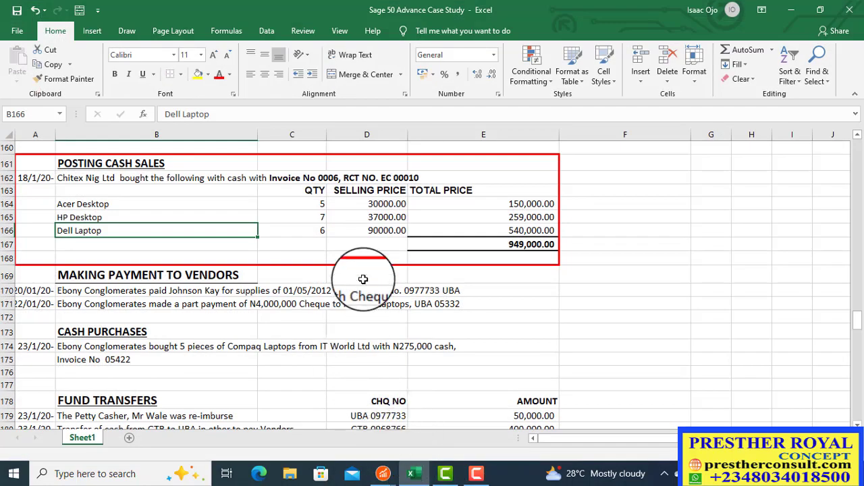
{"action": "left_click", "coordinate": [399, 177]}
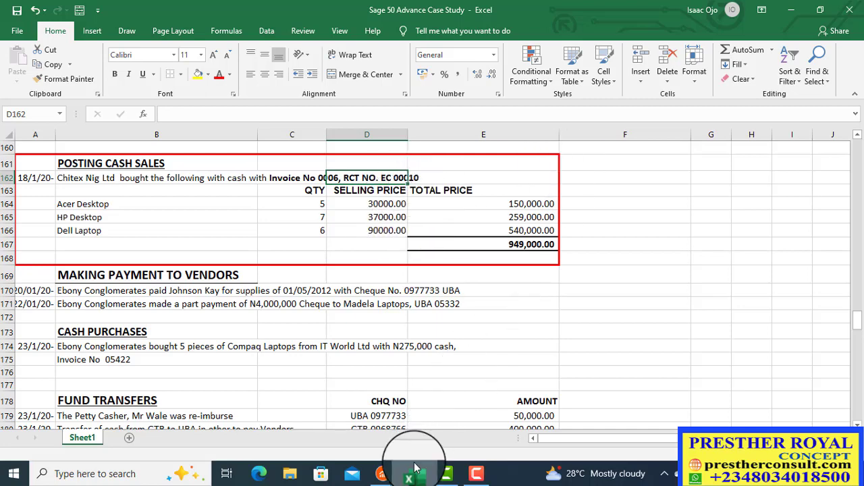
{"action": "left_click", "coordinate": [383, 473]}
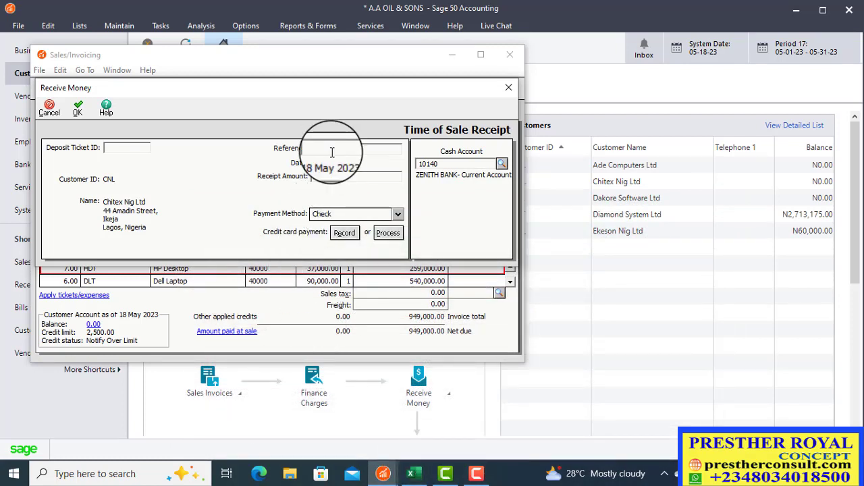
{"action": "type", "text": "RCT 0020"}
Step: Set the receipt amount to 949,000.00
{"action": "left_click", "coordinate": [334, 177]}
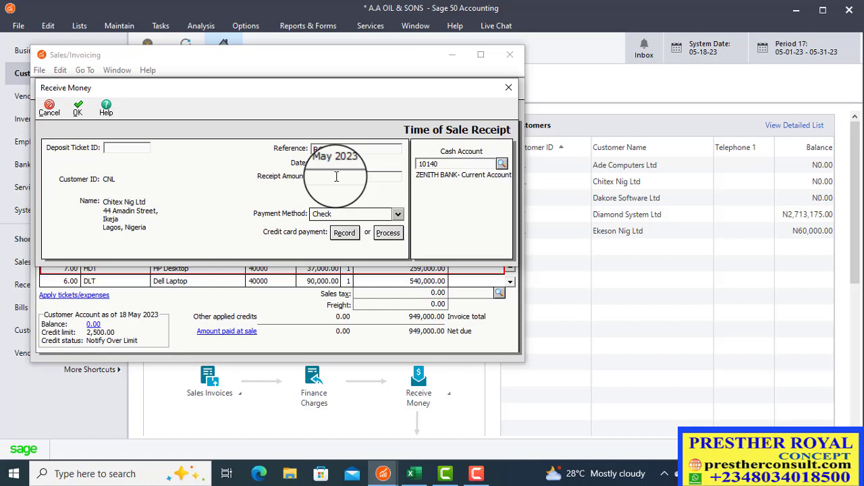
{"action": "left_click", "coordinate": [337, 177]}
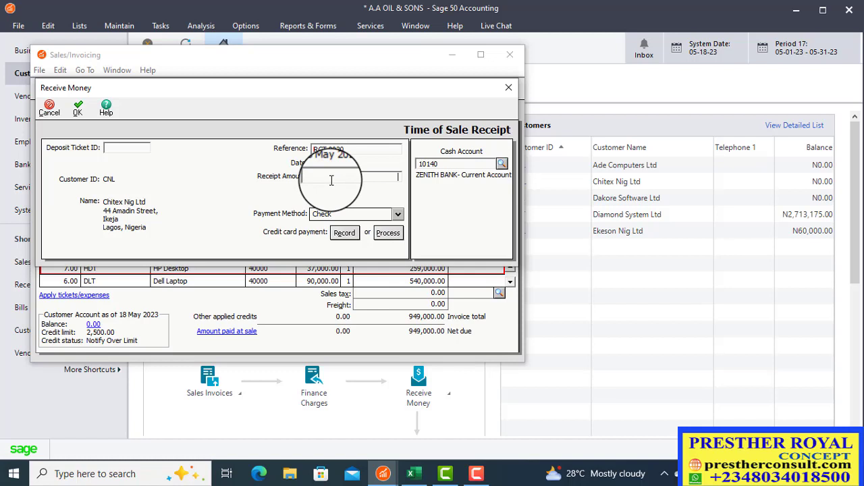
{"action": "type", "text": "49000"}
{"action": "key", "text": "Tab"}
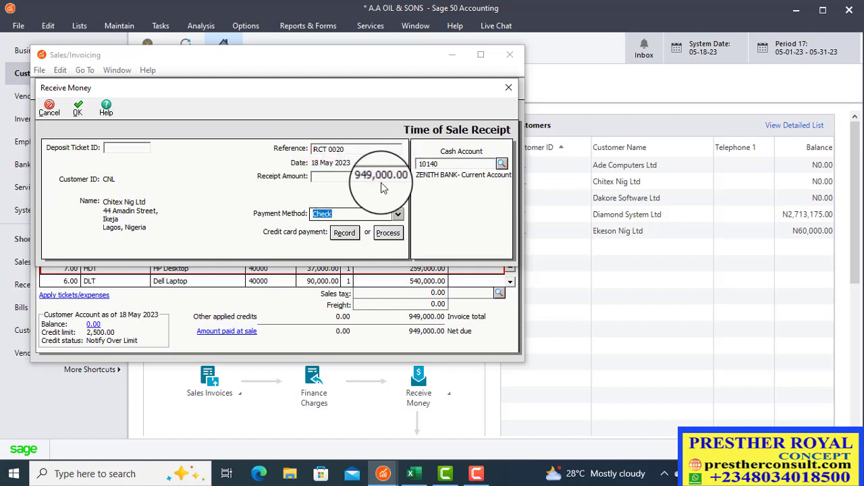
Step: Set the receipt's payment method to Cash and its cash account to 10100 Cash on Hand, and confirm the receipt
{"action": "left_click", "coordinate": [398, 215]}
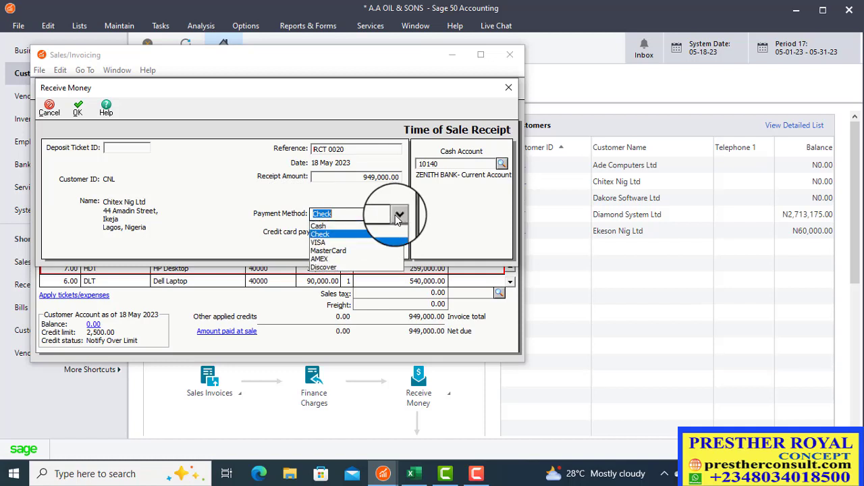
{"action": "left_click", "coordinate": [336, 226]}
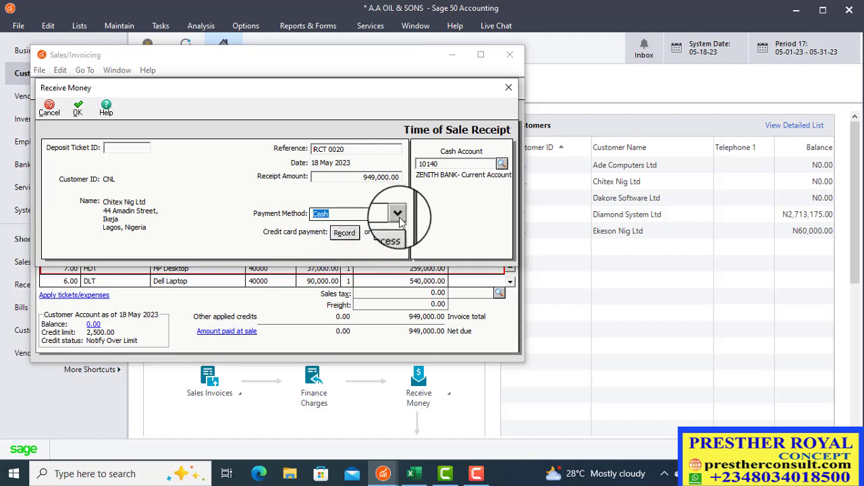
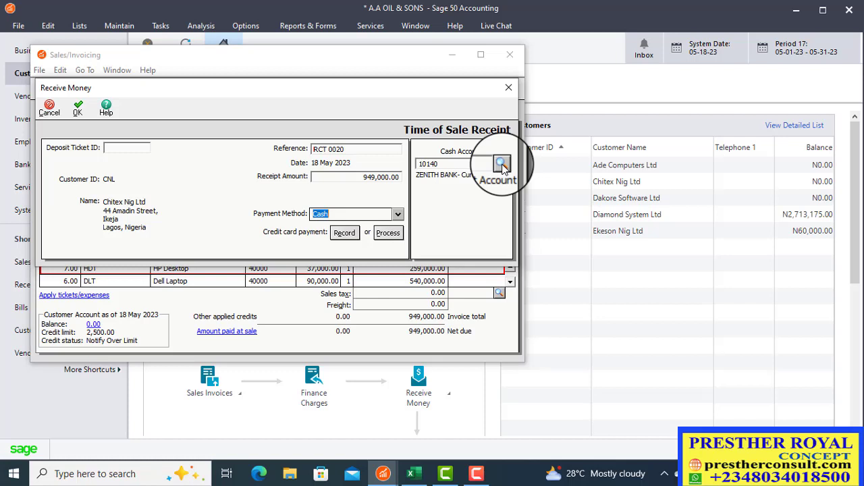
{"action": "left_click", "coordinate": [502, 165]}
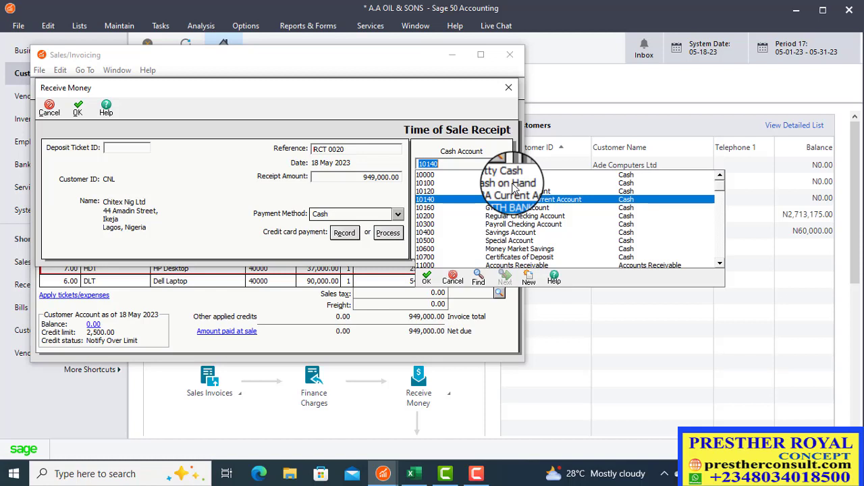
{"action": "left_click", "coordinate": [512, 184]}
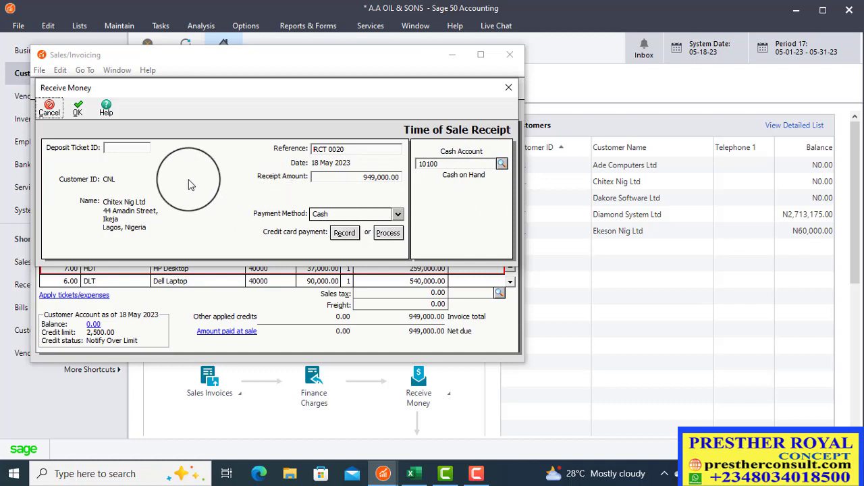
{"action": "left_click", "coordinate": [78, 111]}
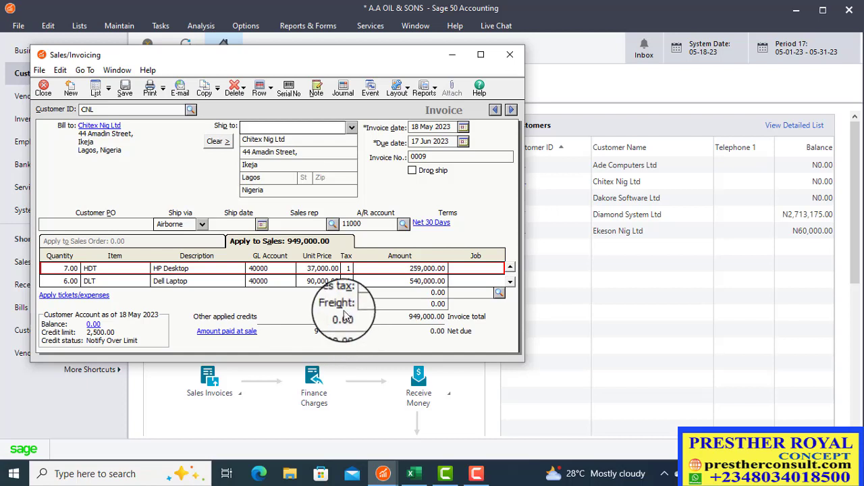
Step: Preview the printed invoice, examine its header, item lines and payment totals up close, and close the preview
{"action": "left_click", "coordinate": [164, 99]}
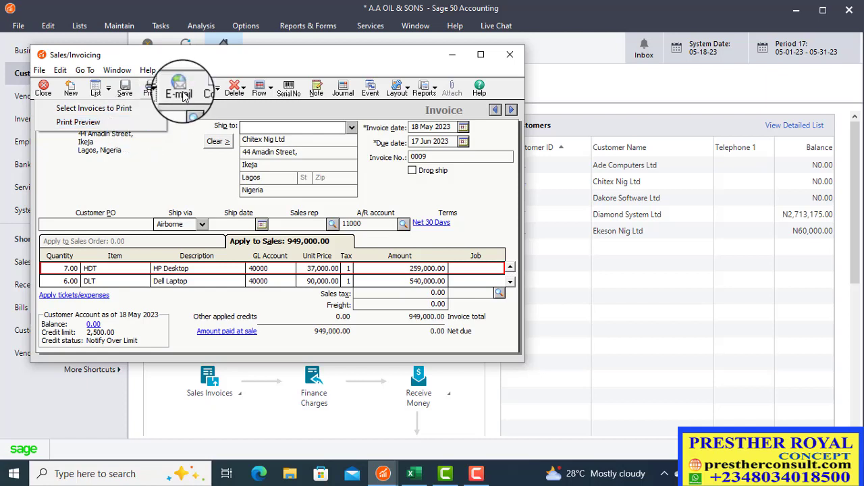
{"action": "left_click", "coordinate": [113, 126]}
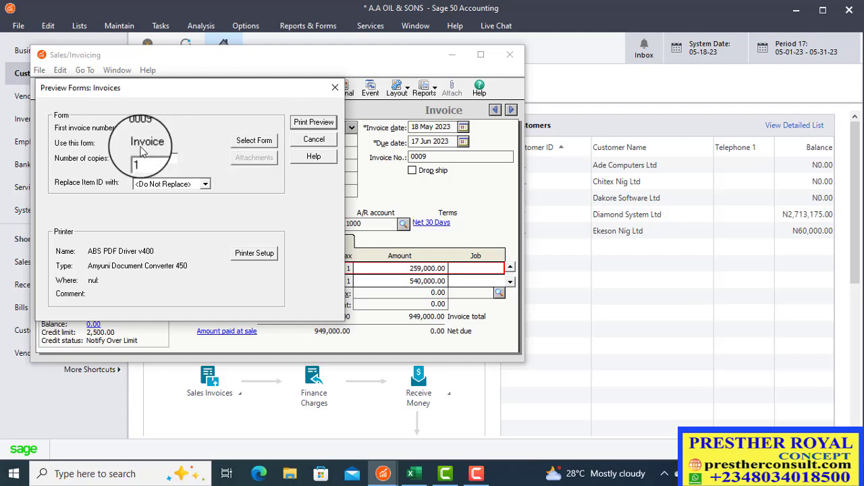
{"action": "left_click", "coordinate": [322, 124]}
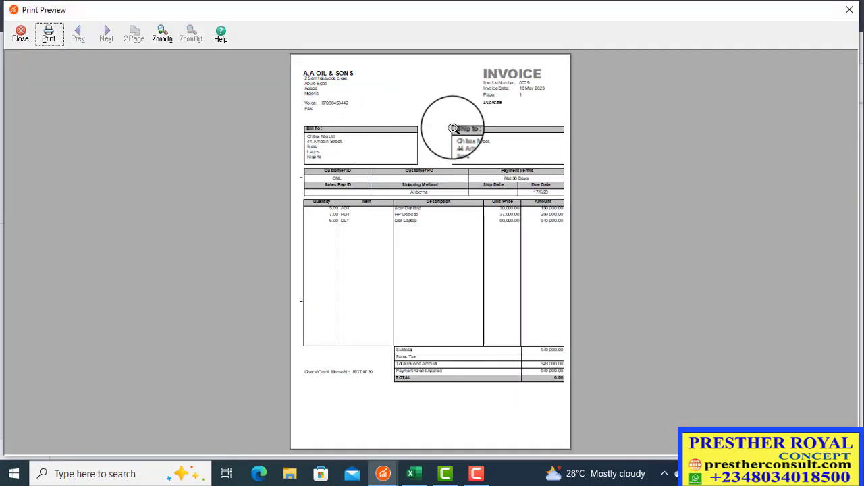
{"action": "left_click", "coordinate": [433, 136]}
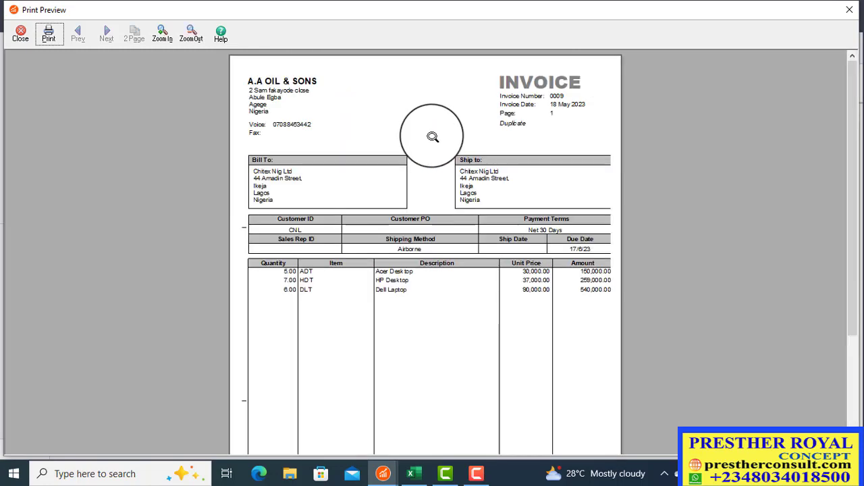
{"action": "left_click", "coordinate": [433, 138]}
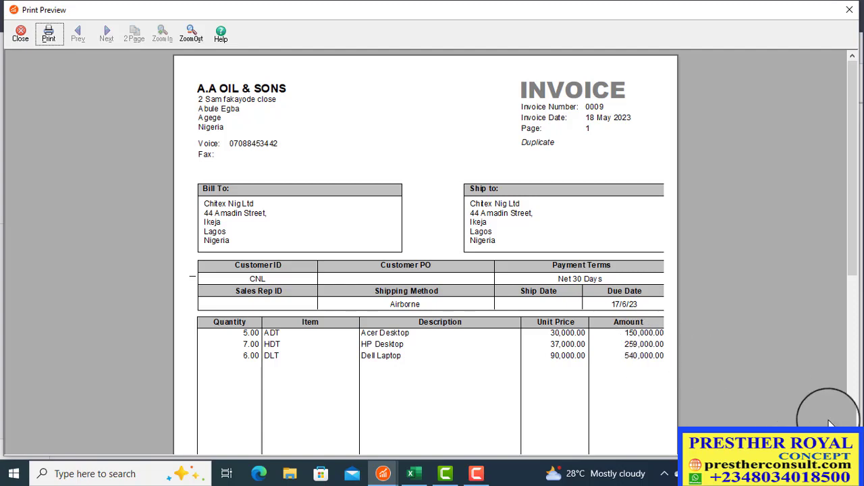
{"action": "left_click", "coordinate": [852, 419]}
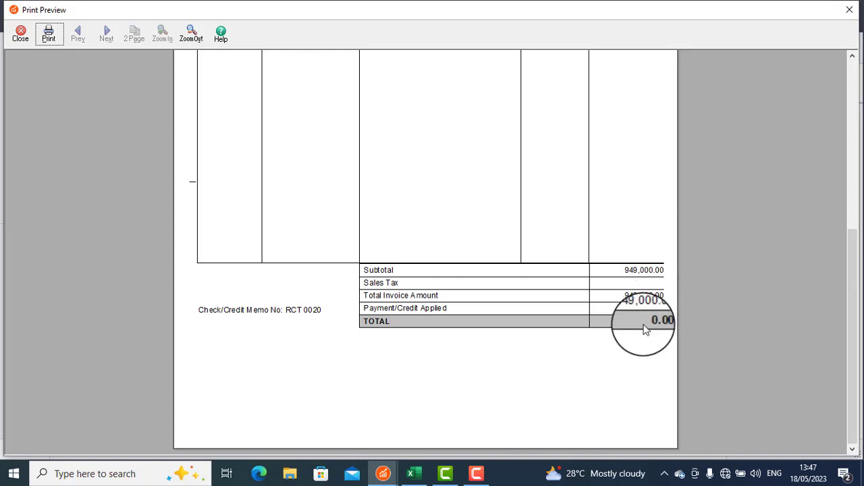
{"action": "scroll", "coordinate": [662, 324], "scroll_direction": "up", "scroll_amount": 10}
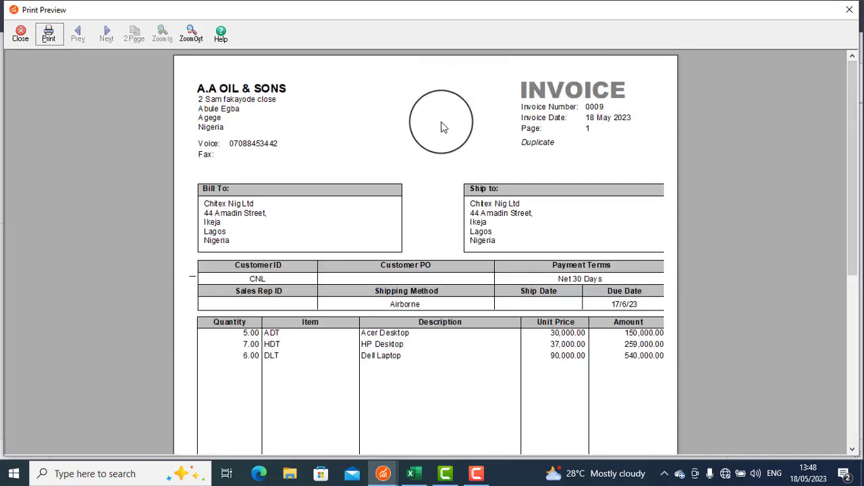
{"action": "left_click", "coordinate": [24, 35]}
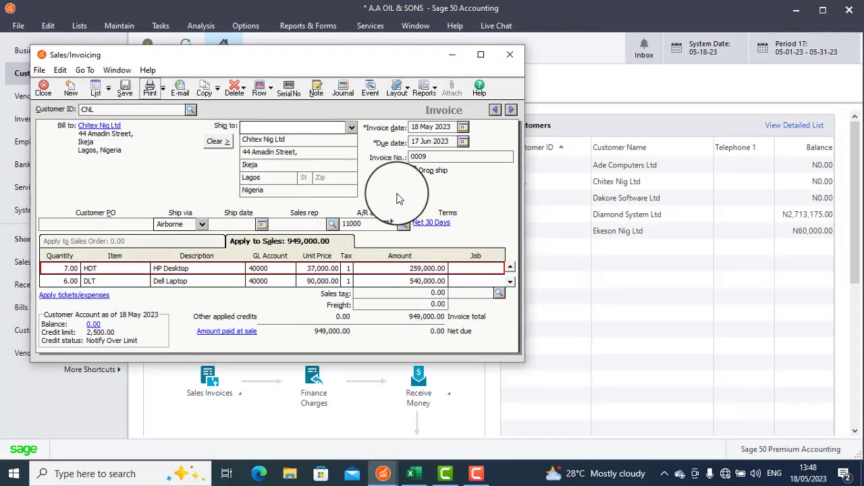